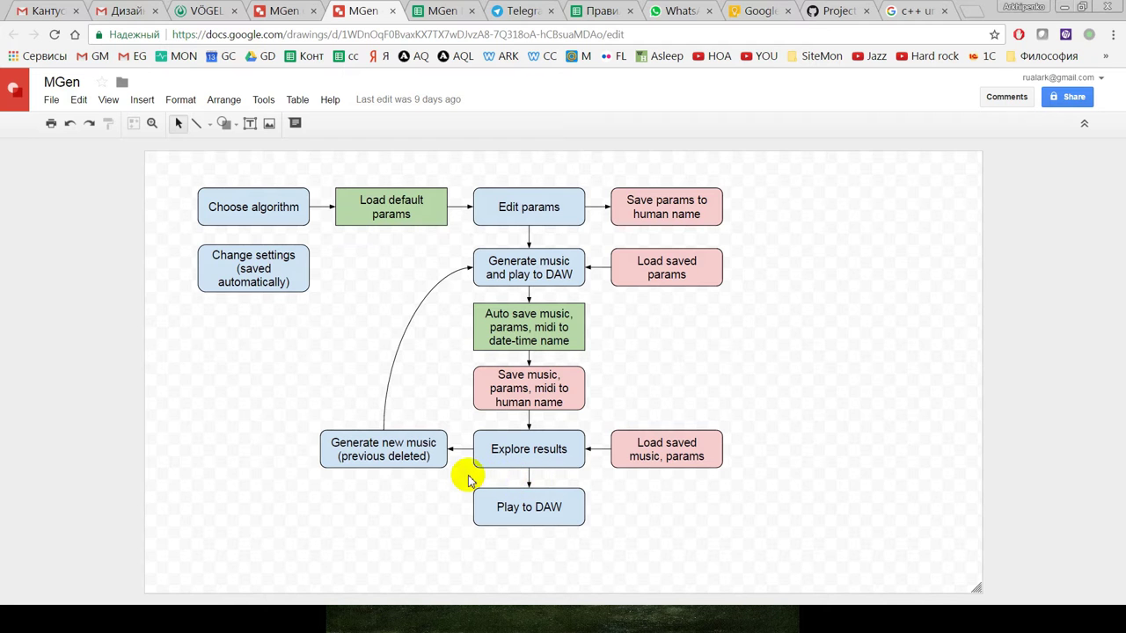
Switch to the MGen Data spreadsheet and review the main functions, usage scenarios and goals on the Презентация sheet
key(ctrl+Tab)
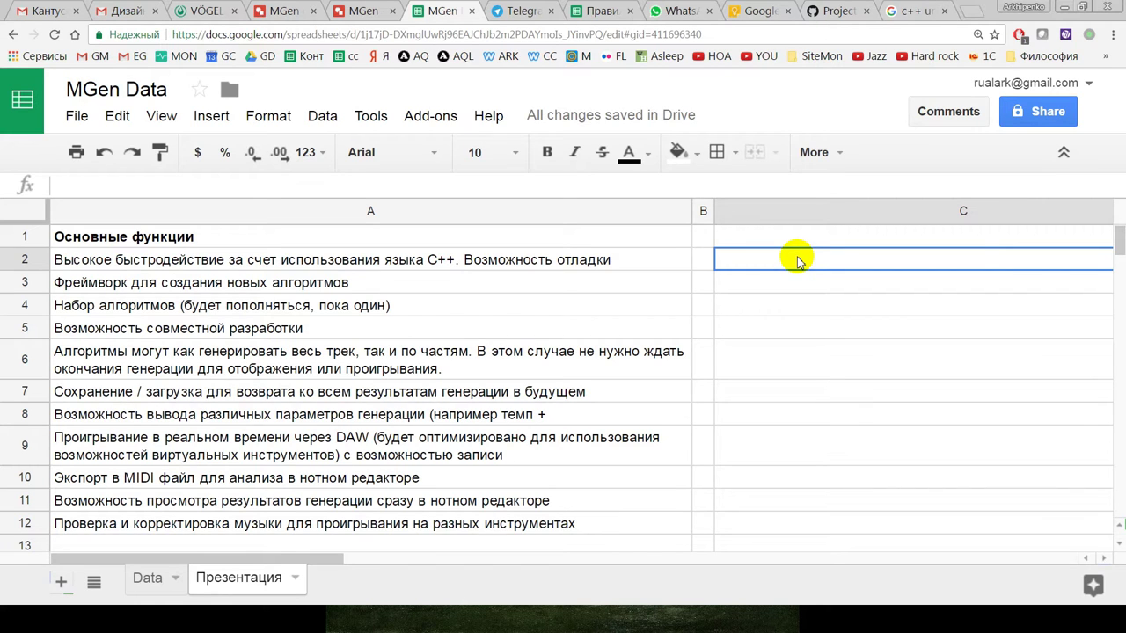
key(ctrl+z)
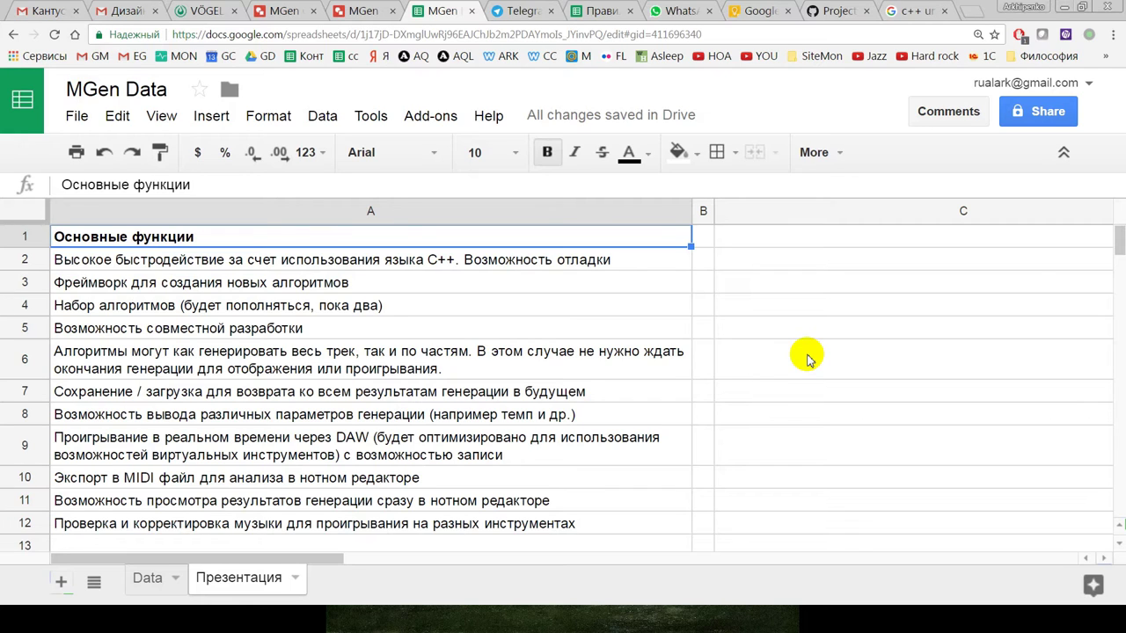
key(Page_Down)
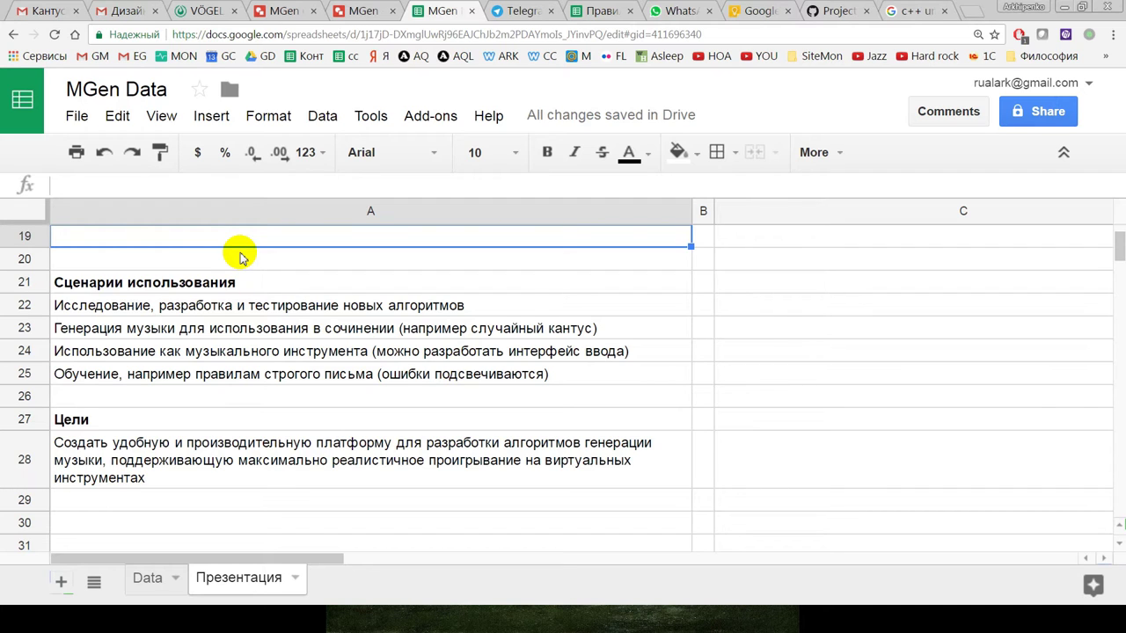
click(242, 257)
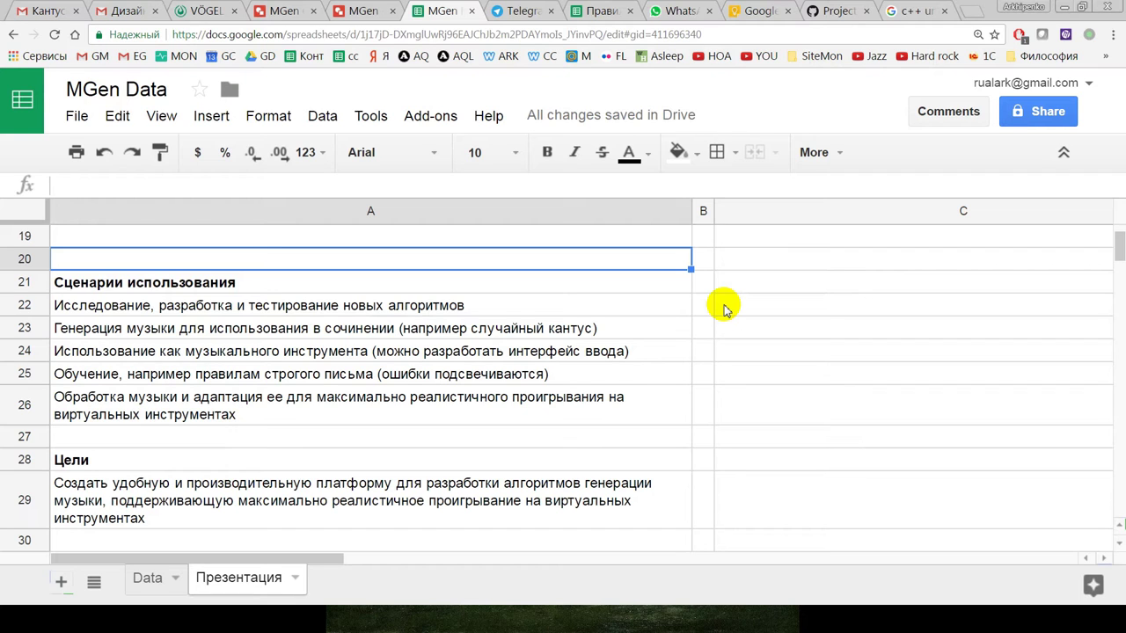
Switch to MGen, compare the Random solo algorithm's configs and load the Medium and slow config
key(alt+Tab)
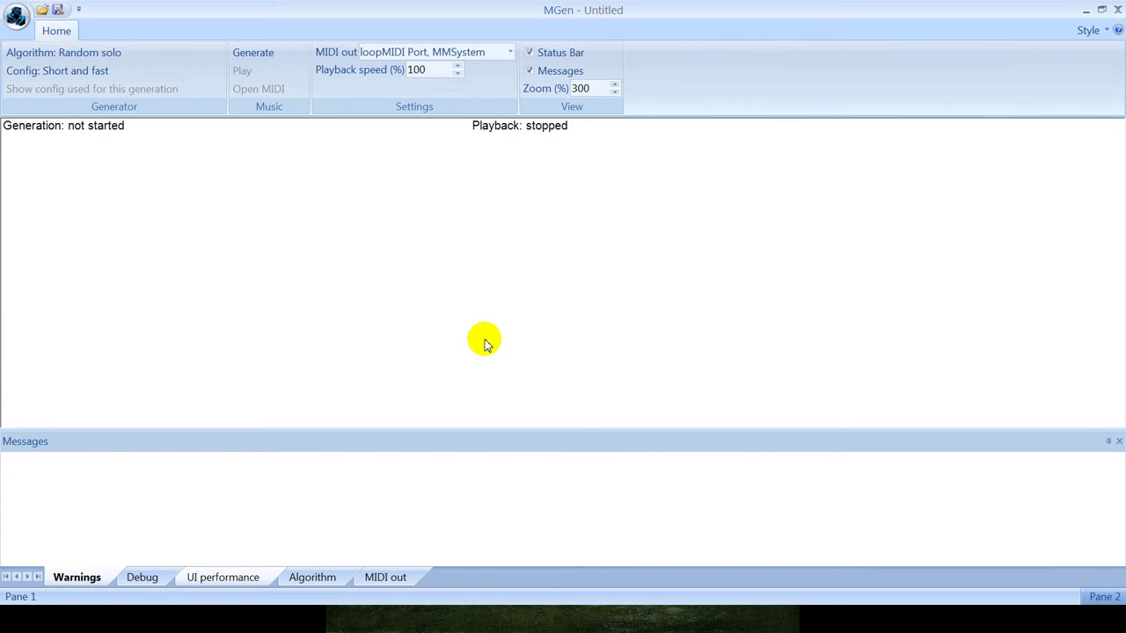
click(91, 55)
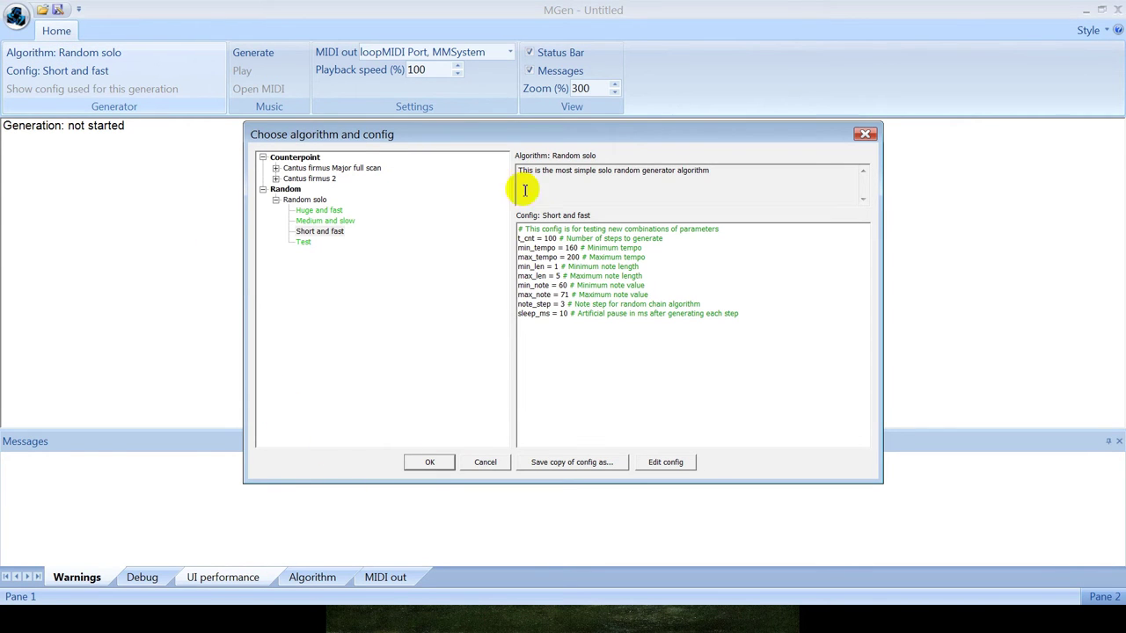
click(301, 201)
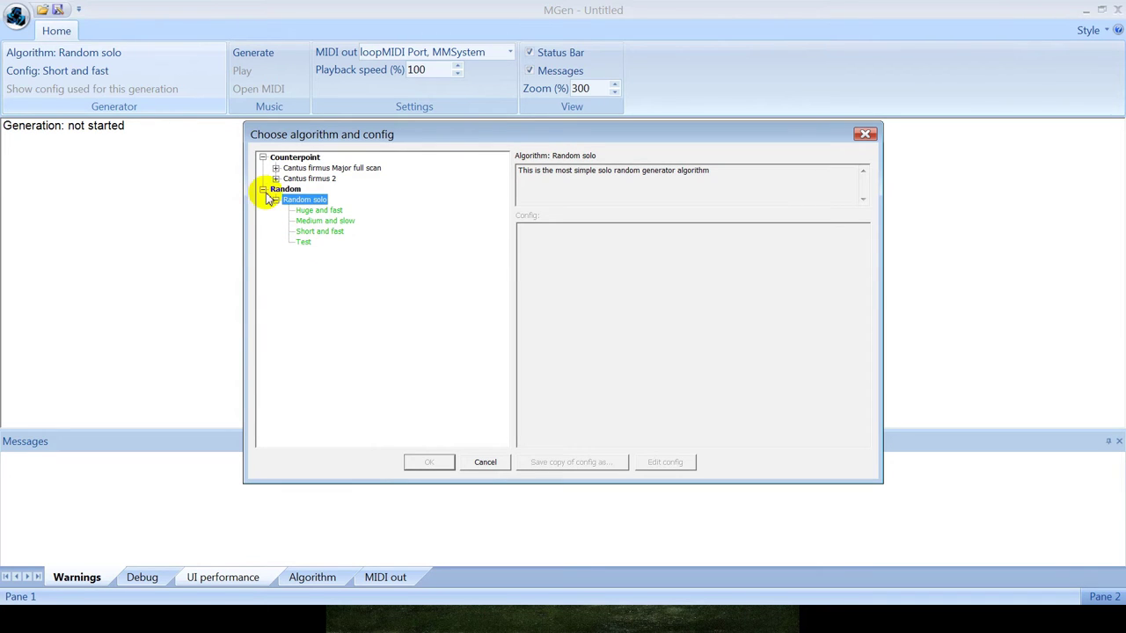
click(320, 213)
click(324, 222)
click(322, 232)
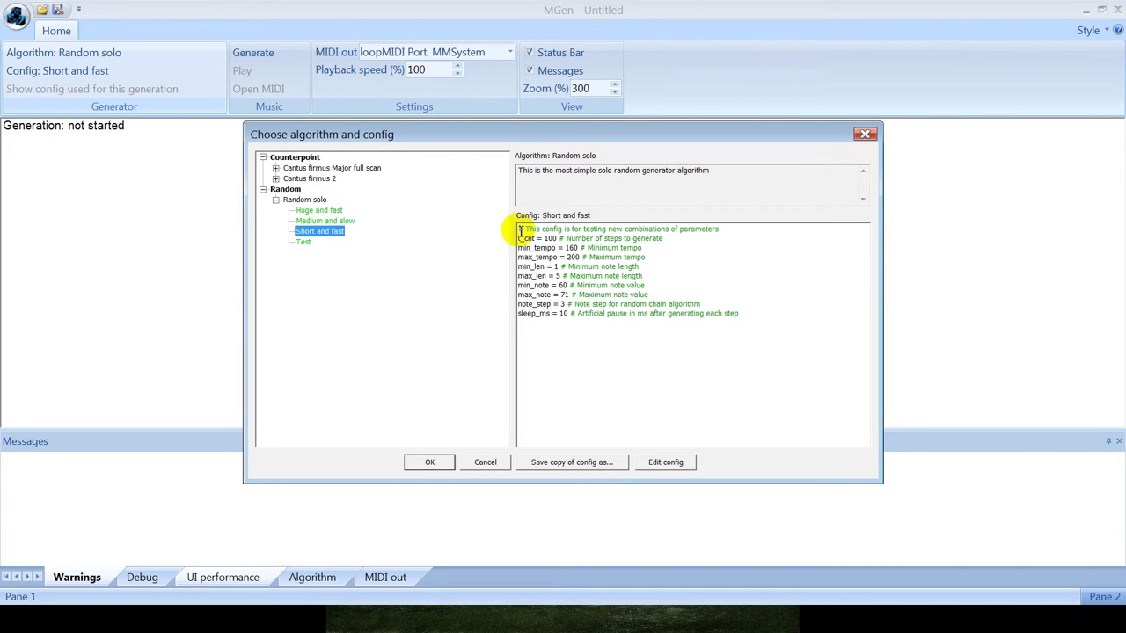
click(322, 221)
click(322, 212)
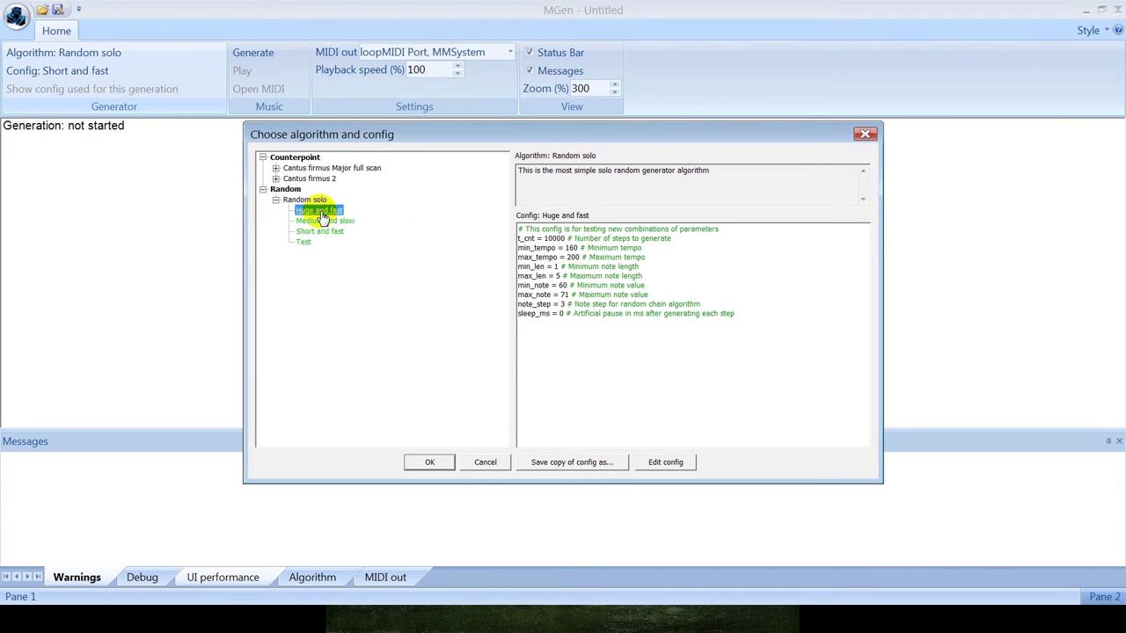
key(Down)
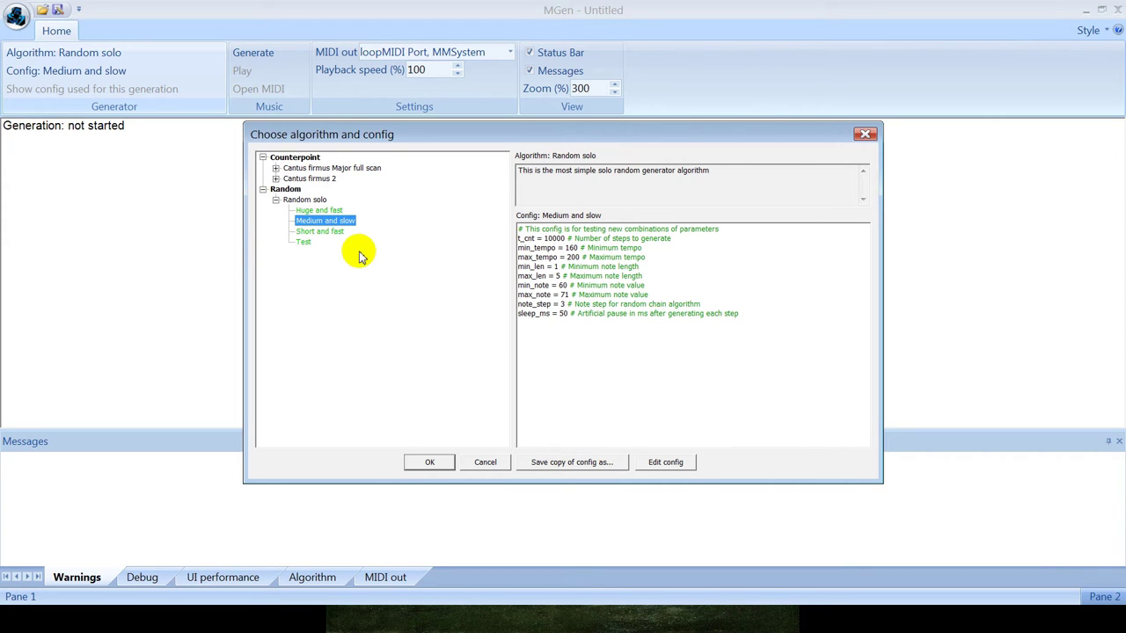
double_click(321, 224)
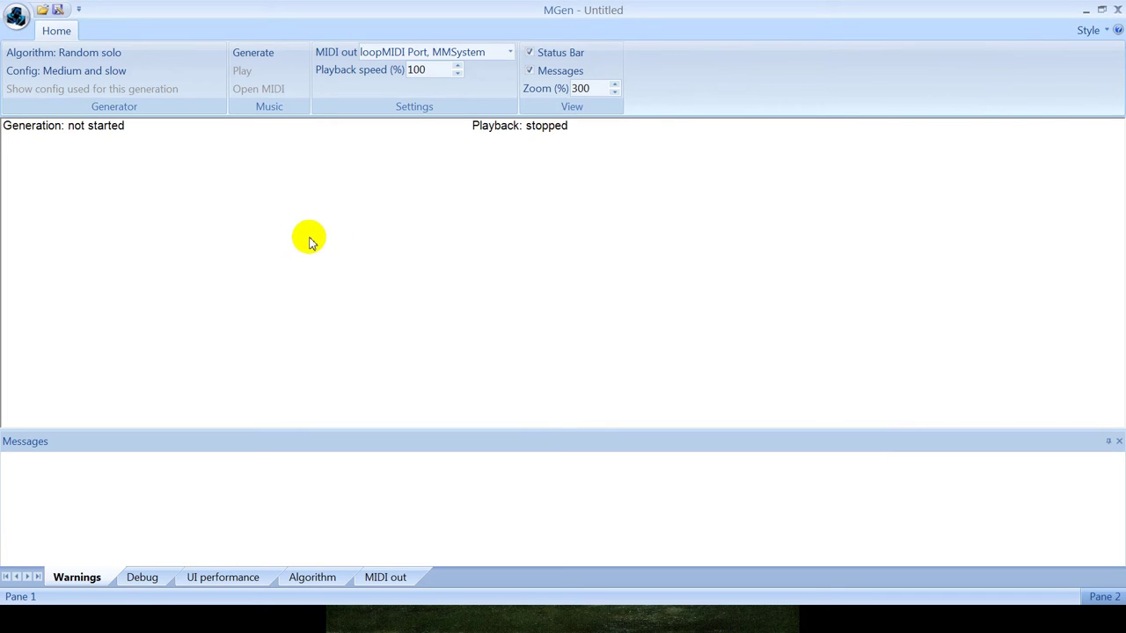
Generate music with the loaded config, and stop both playback and the generator partway through
click(255, 54)
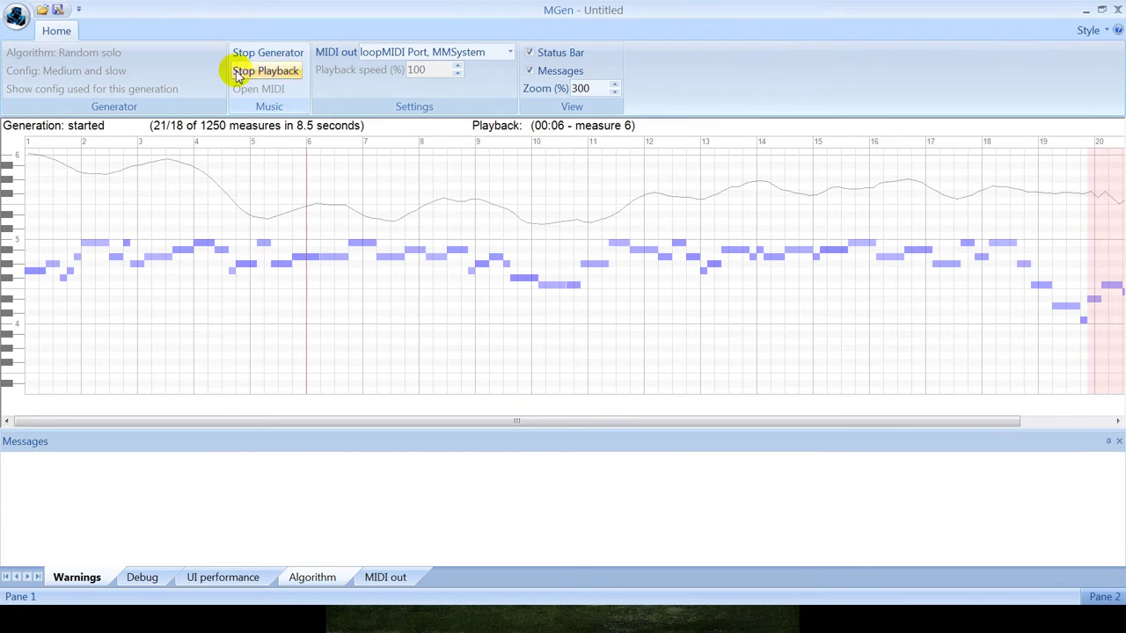
click(265, 71)
click(269, 52)
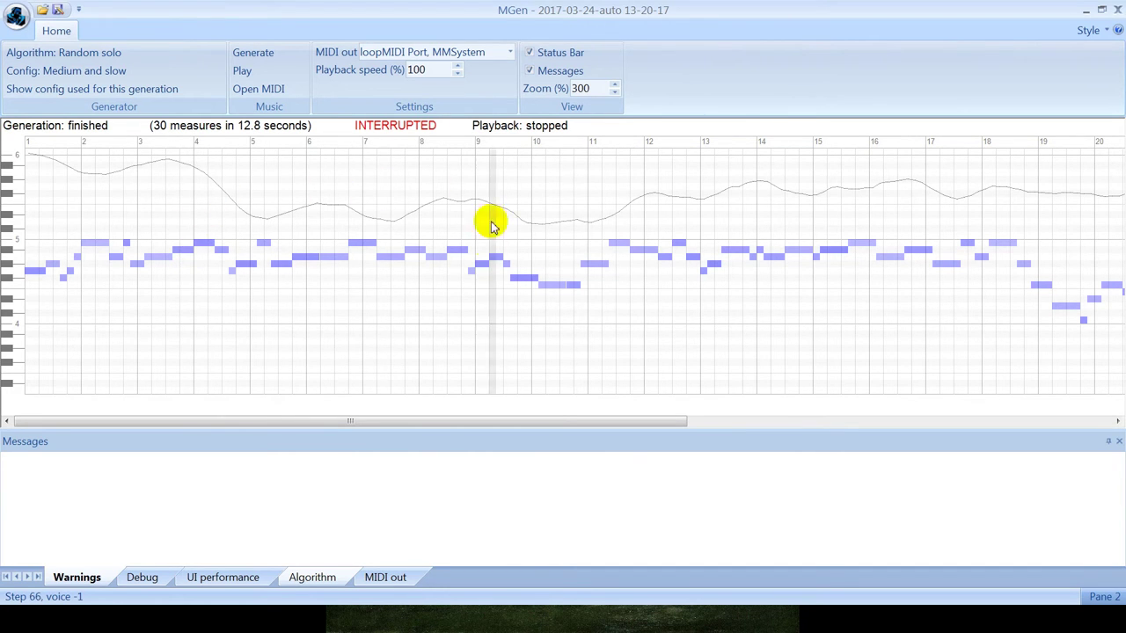
Inspect the detailed information of a note in the fifth measure of the piano roll and close it
click(275, 271)
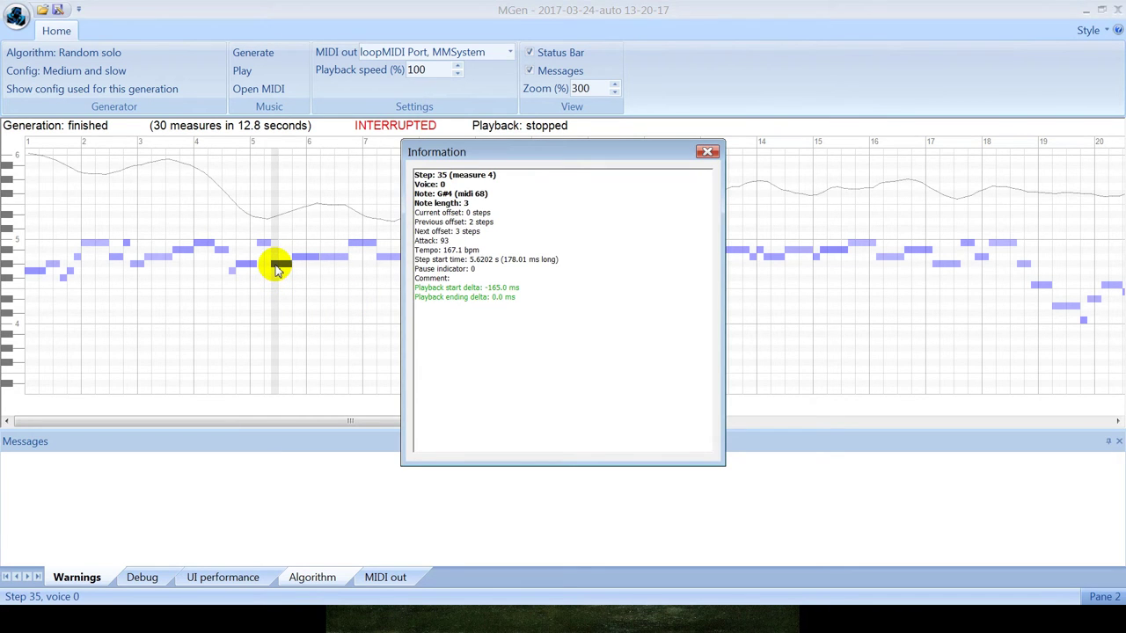
click(466, 278)
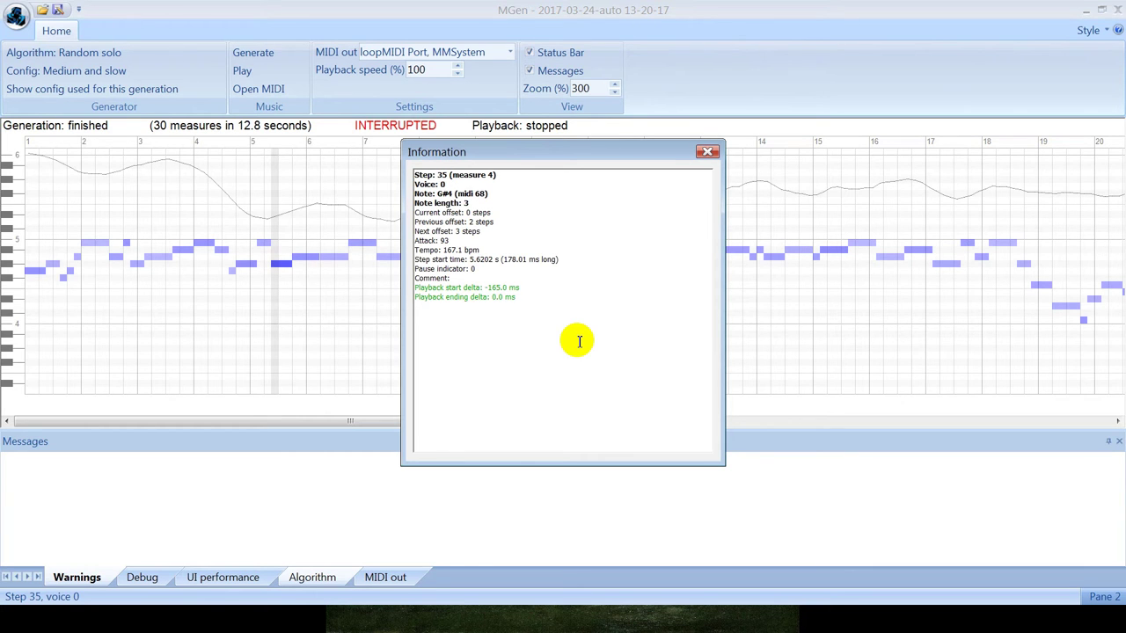
key(Escape)
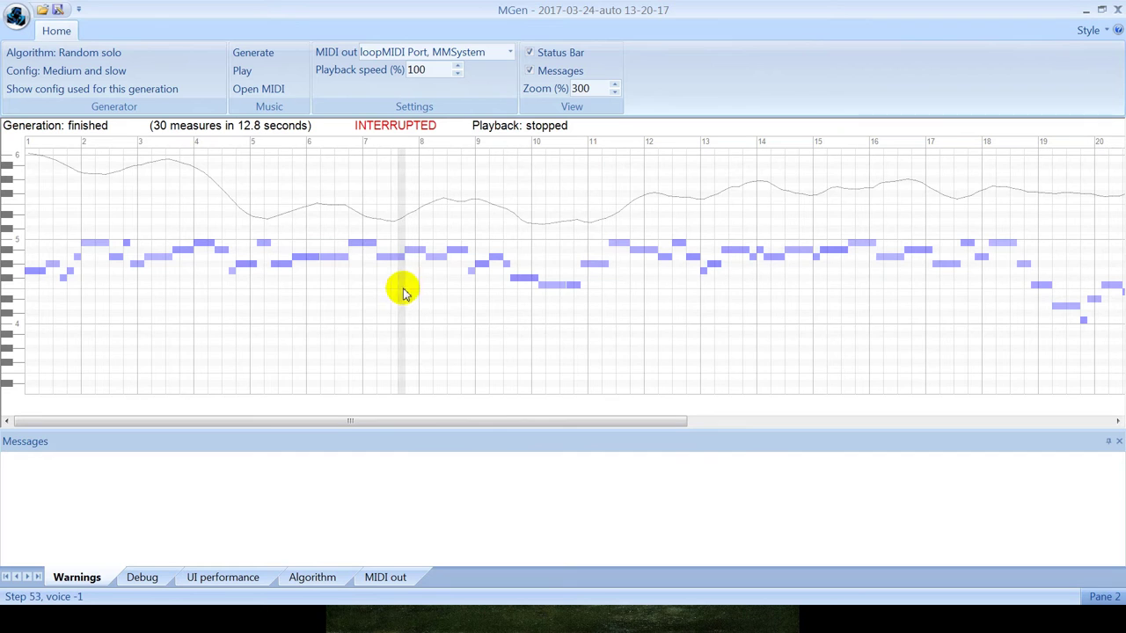
Open the generated MIDI in Sibelius with the default import options, view the score from its beginning, and return to MGen
click(261, 89)
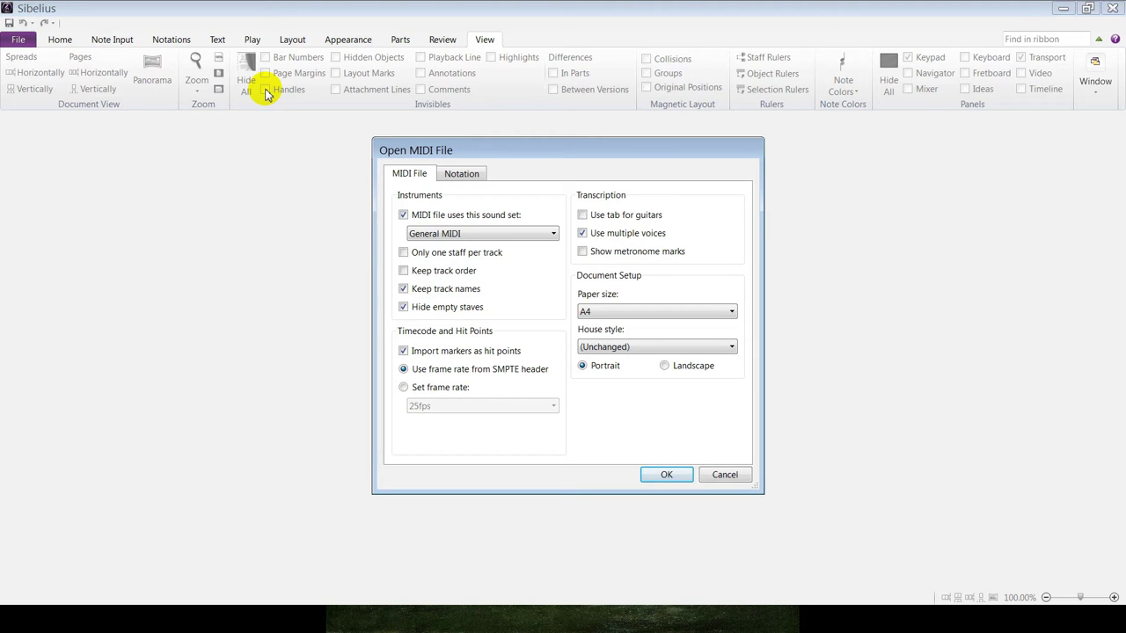
key(Return)
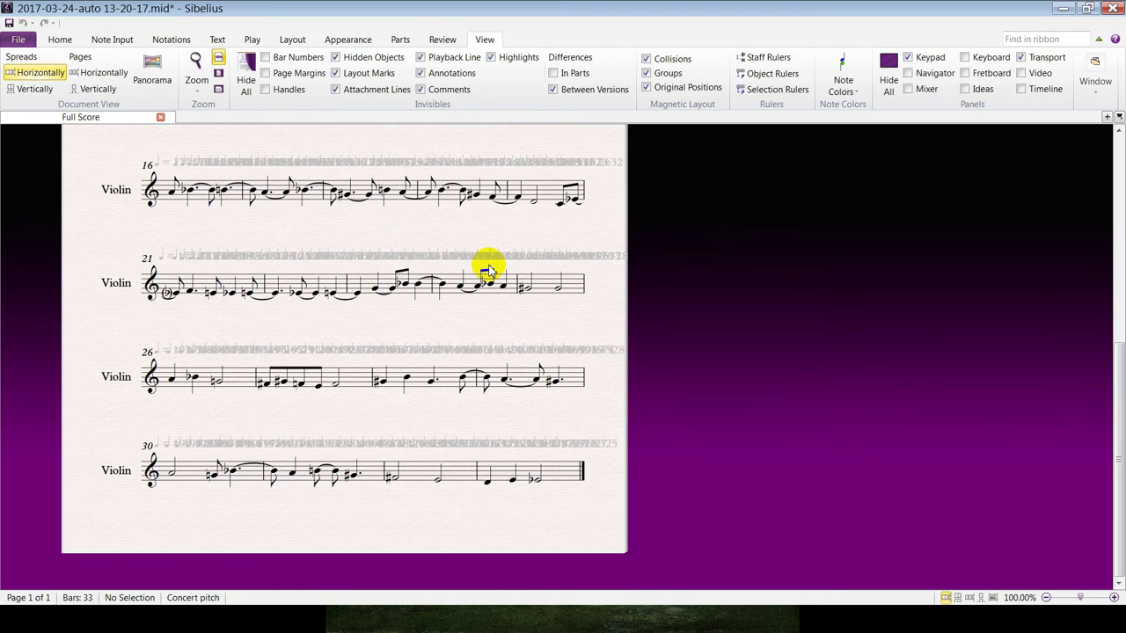
scroll(491, 269, up, 2)
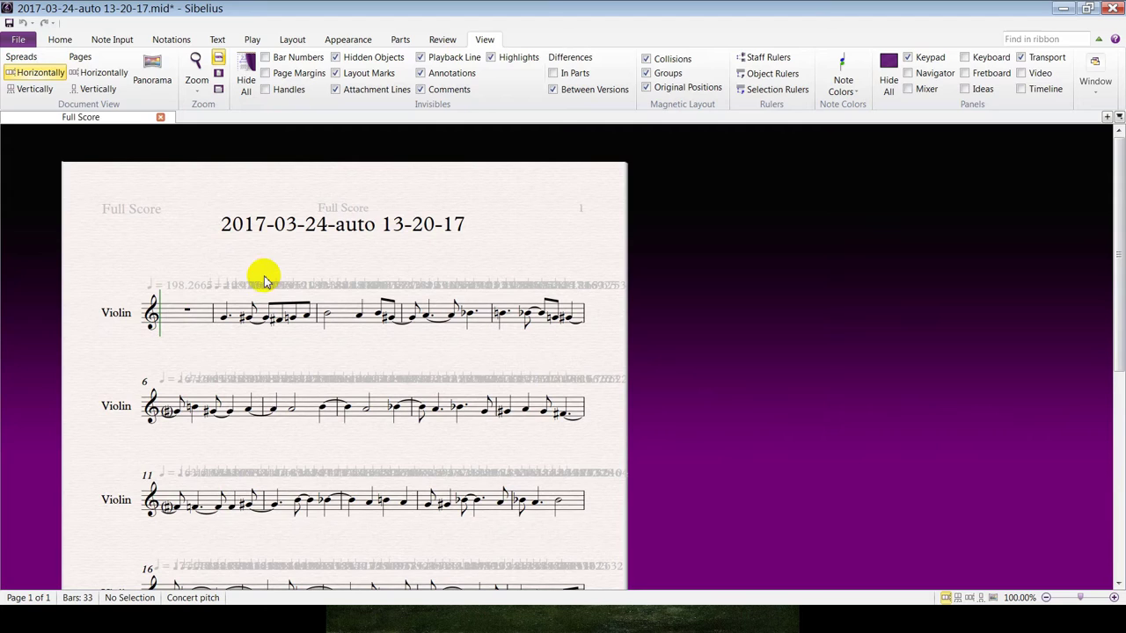
key(alt+Tab)
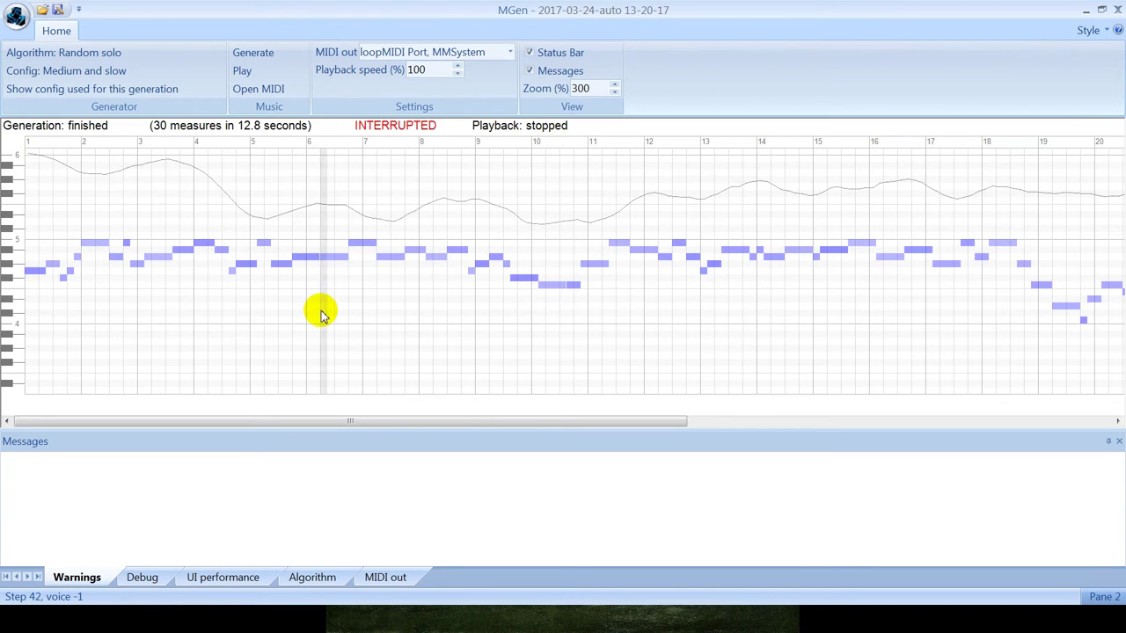
Look through the available MIDI output ports in MGen and close the list without changing the selection
click(429, 53)
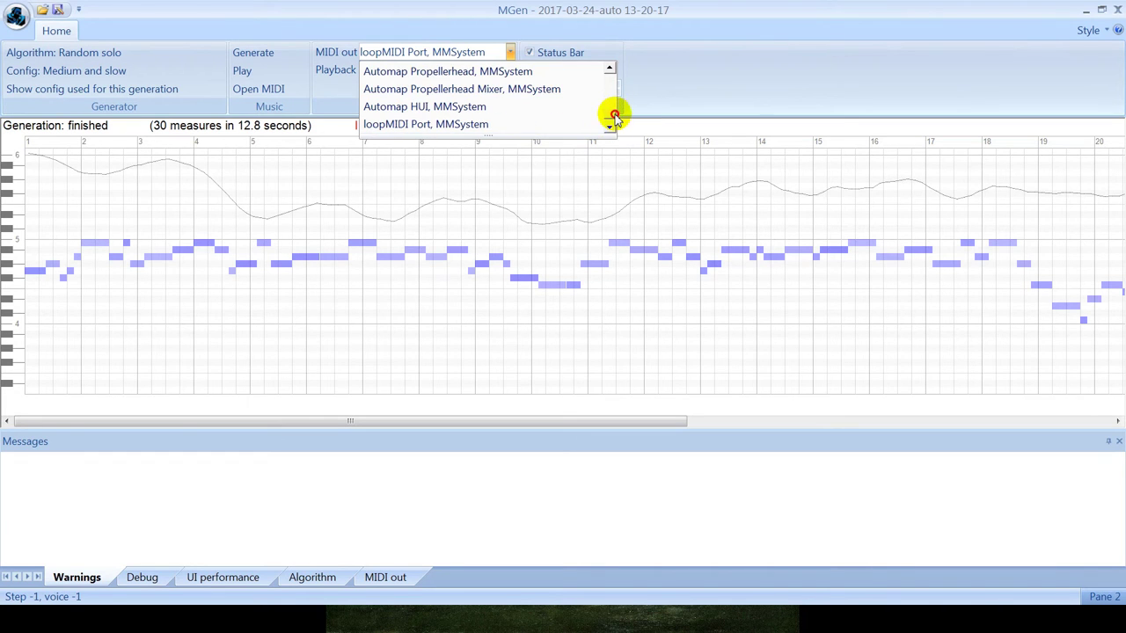
click(655, 97)
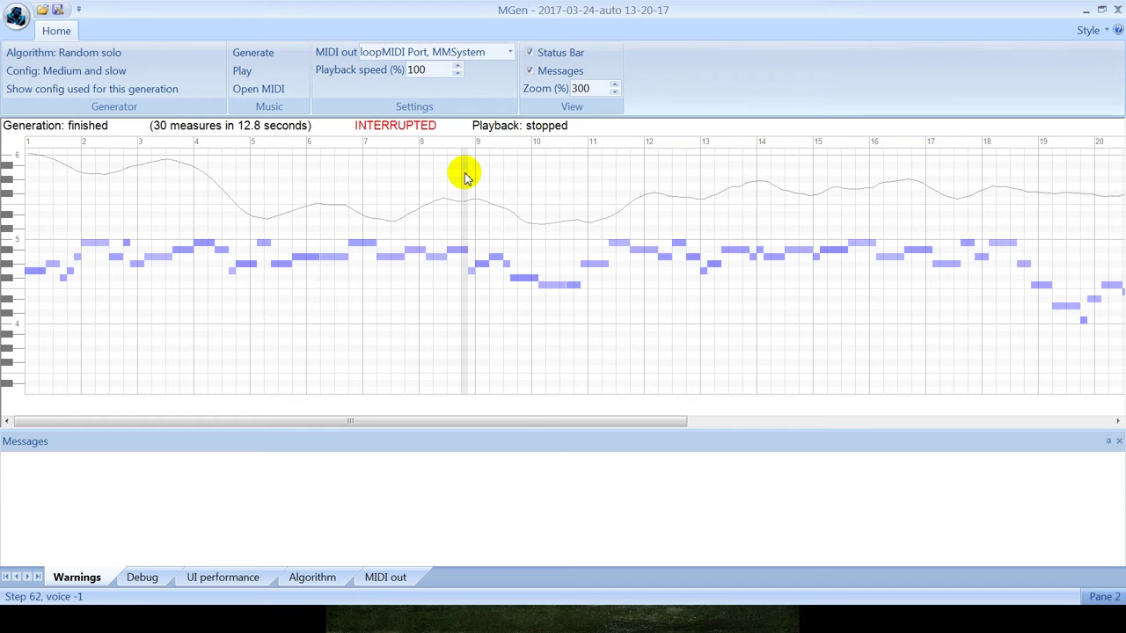
Switch to REAPER and open the Violin track's Kontakt 5 instrument window, moving it toward the middle of the workspace
click(598, 622)
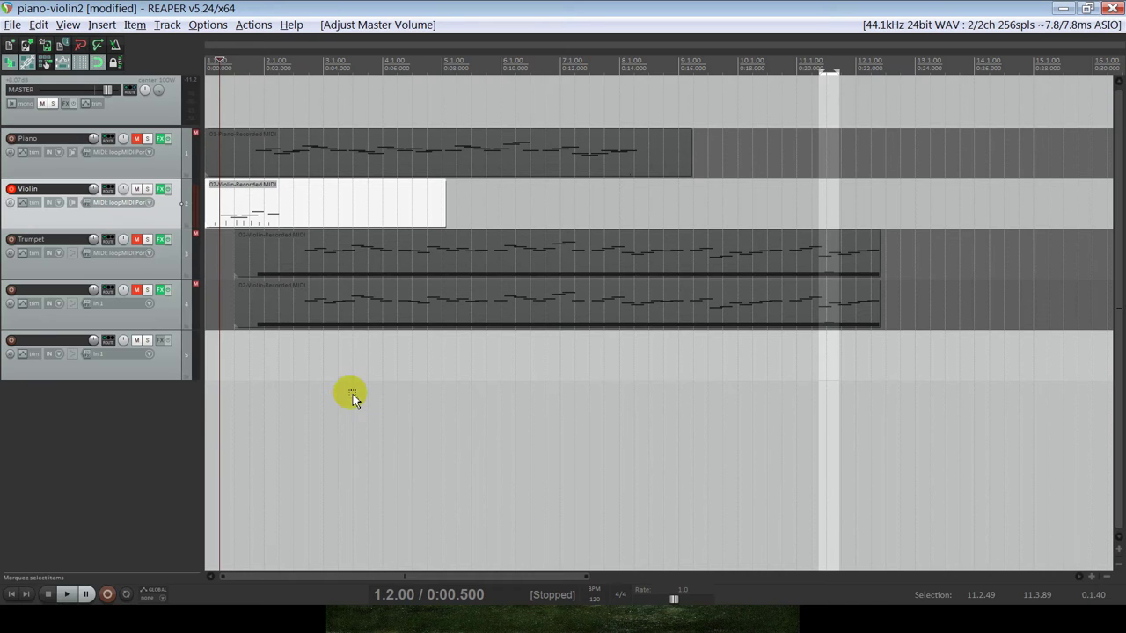
right_click(161, 188)
click(184, 221)
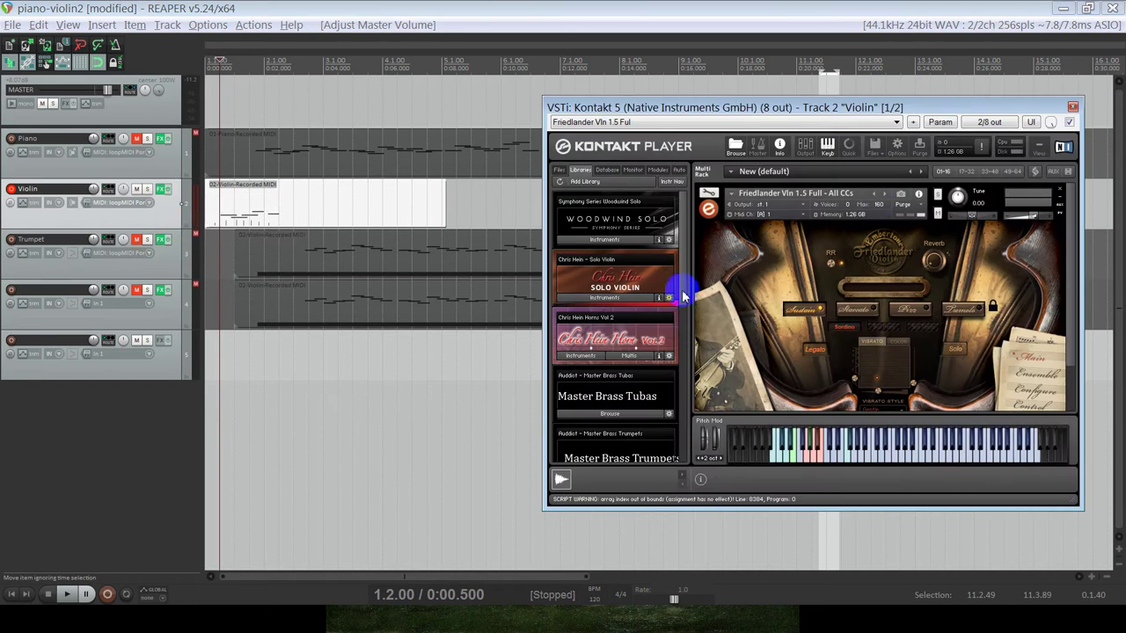
drag(942, 108, 833, 101)
middle_click(578, 188)
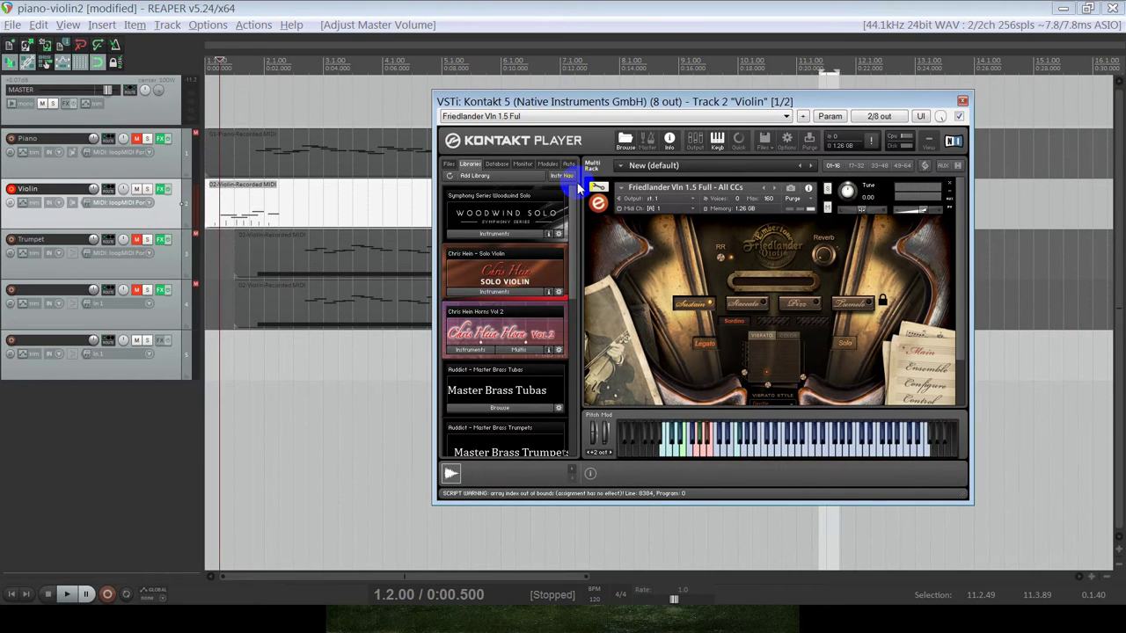
Play the generated music from MGen through the Friedlander violin in REAPER, and stop the playback in MGen
click(588, 260)
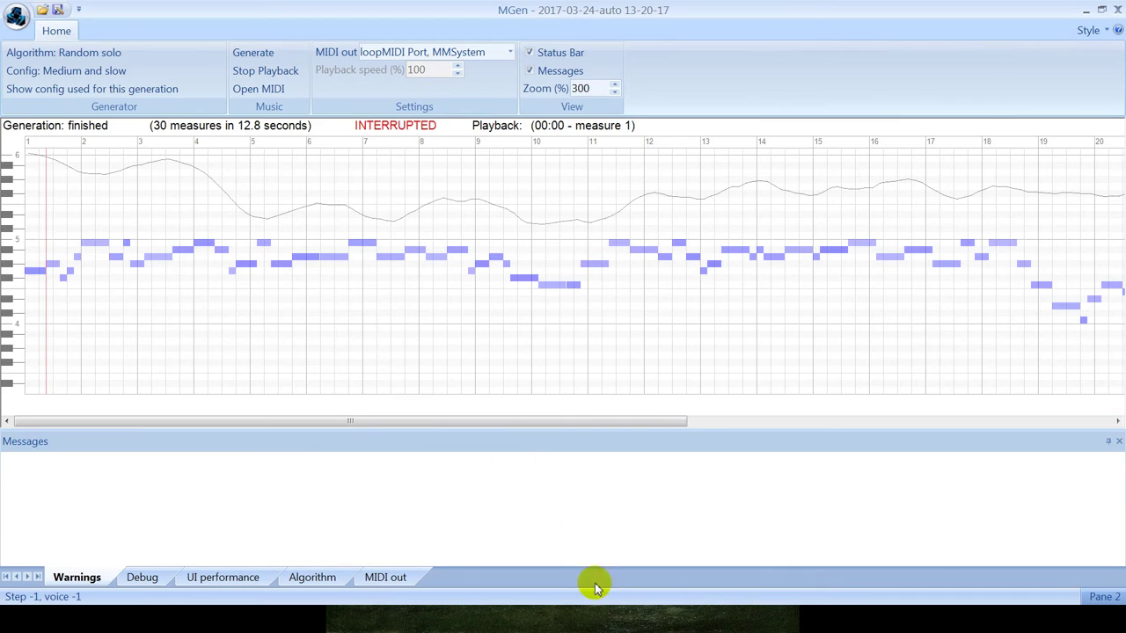
click(603, 623)
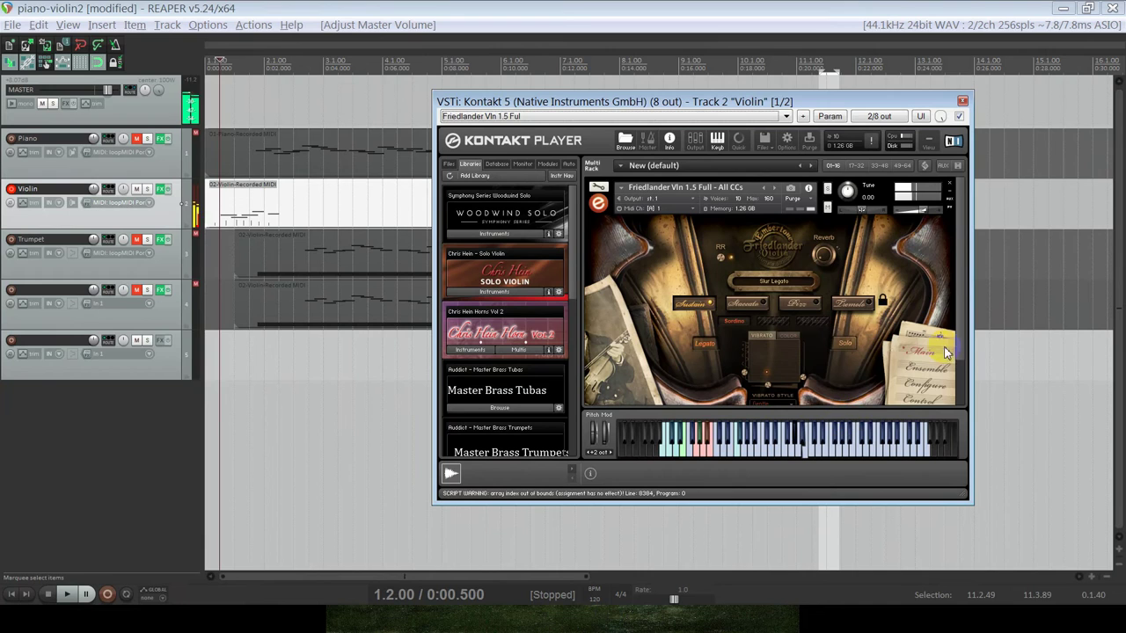
drag(959, 344, 964, 369)
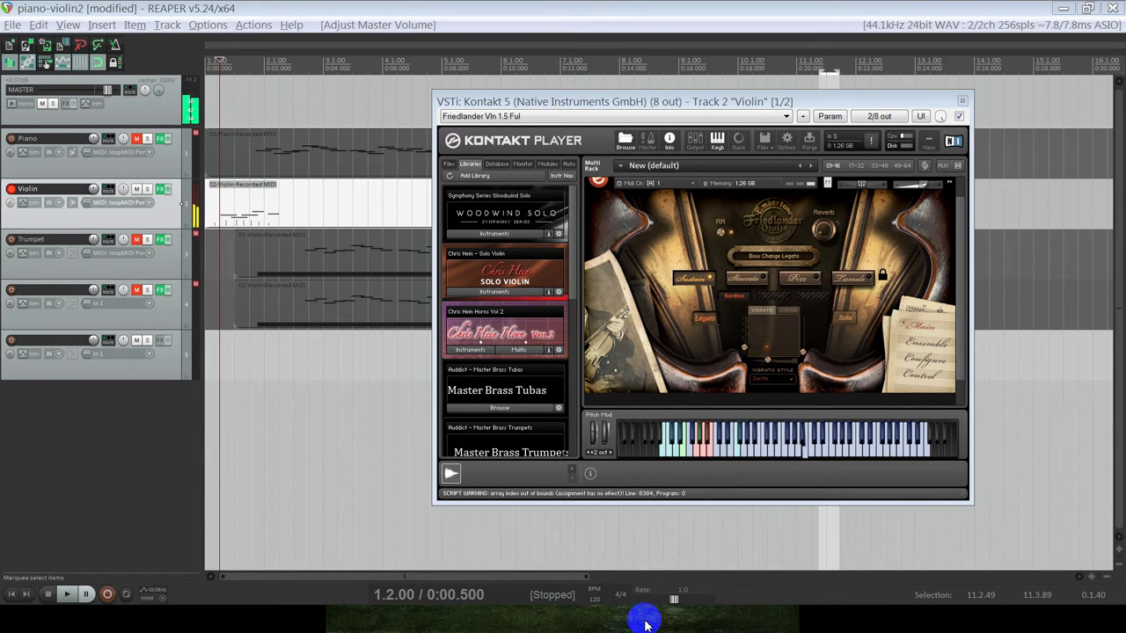
click(641, 614)
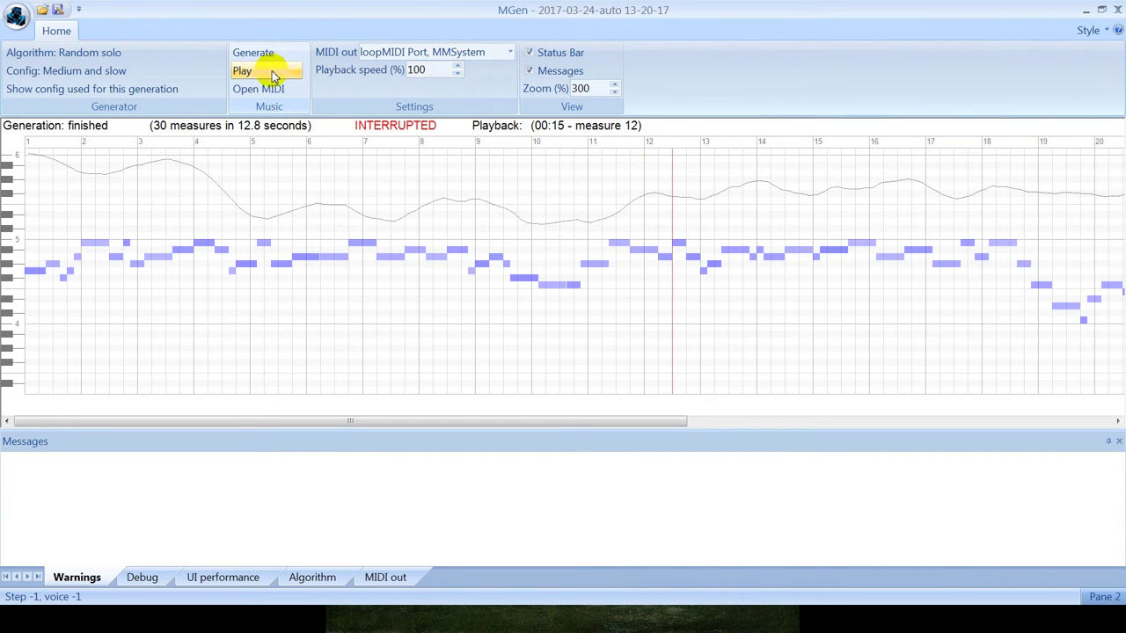
click(264, 71)
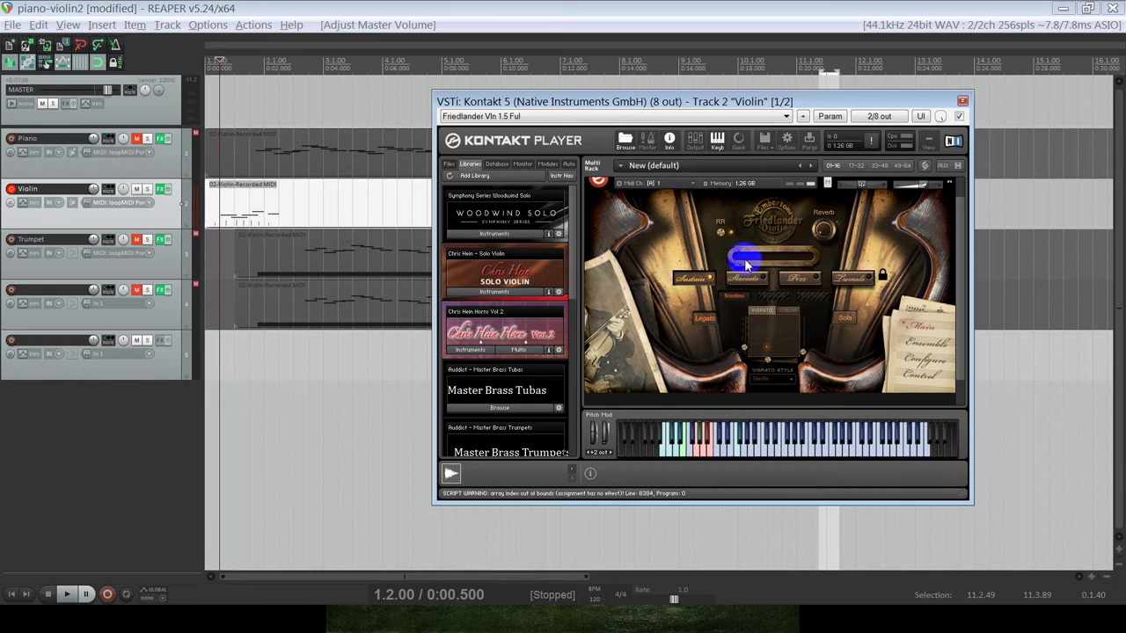
Close the Violin track's Kontakt window in REAPER and minimize REAPER to return to MGen
drag(746, 263, 722, 261)
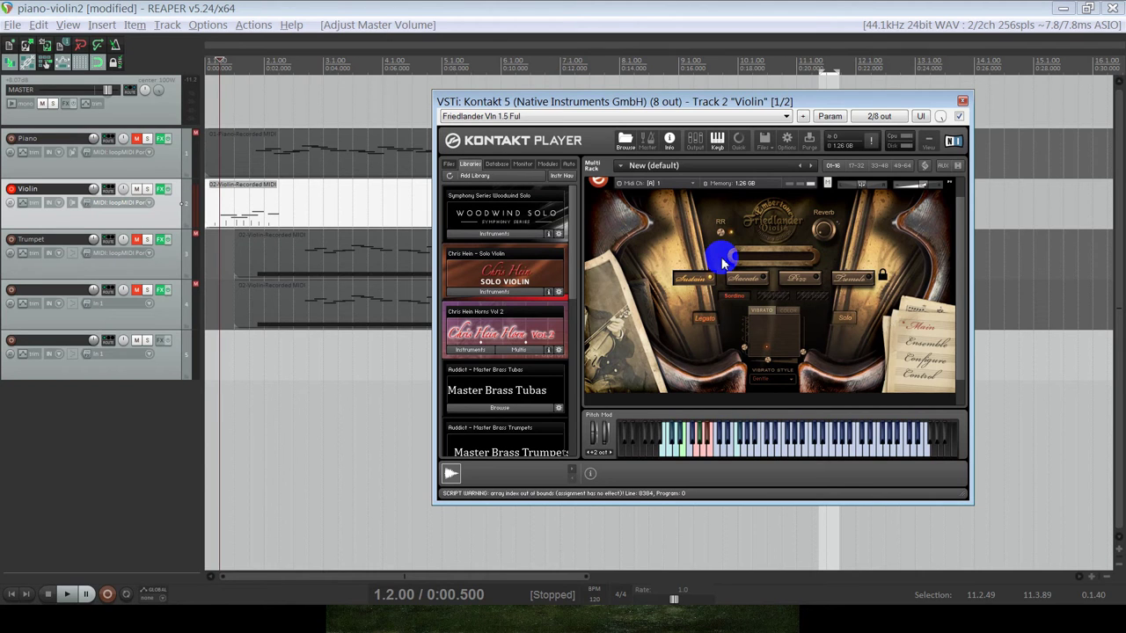
drag(723, 262, 722, 262)
drag(223, 258, 216, 209)
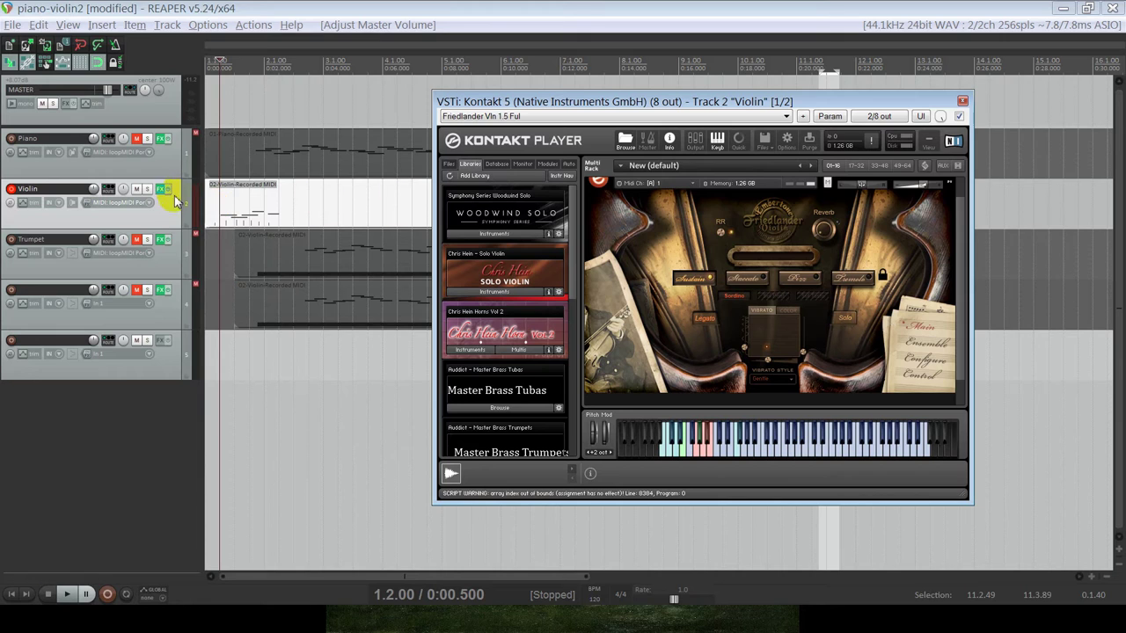
click(962, 100)
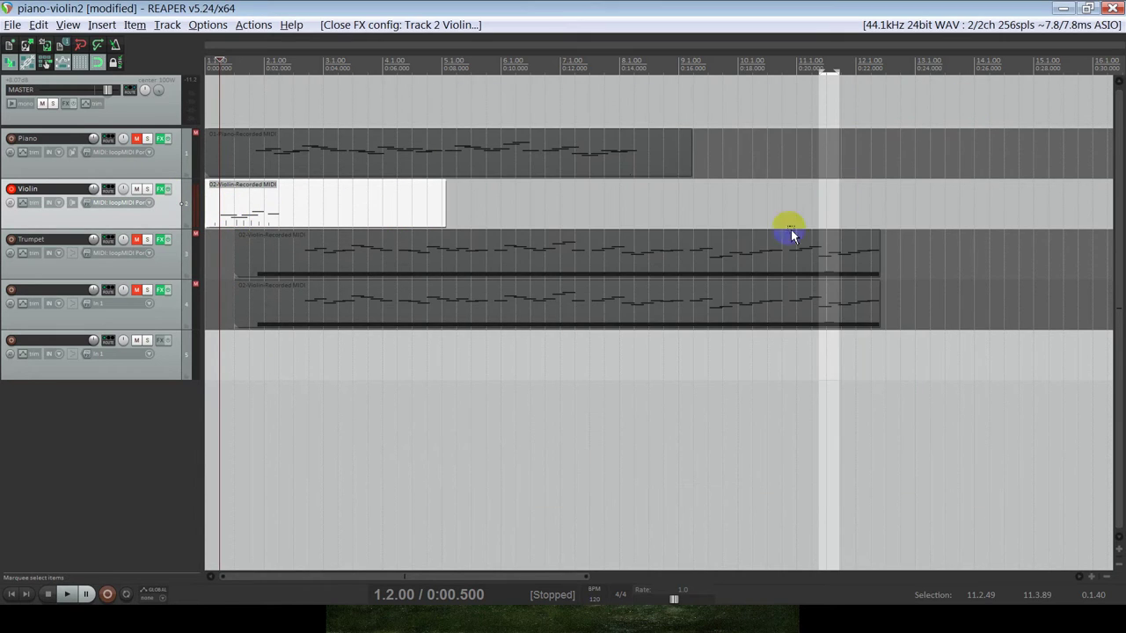
click(1062, 9)
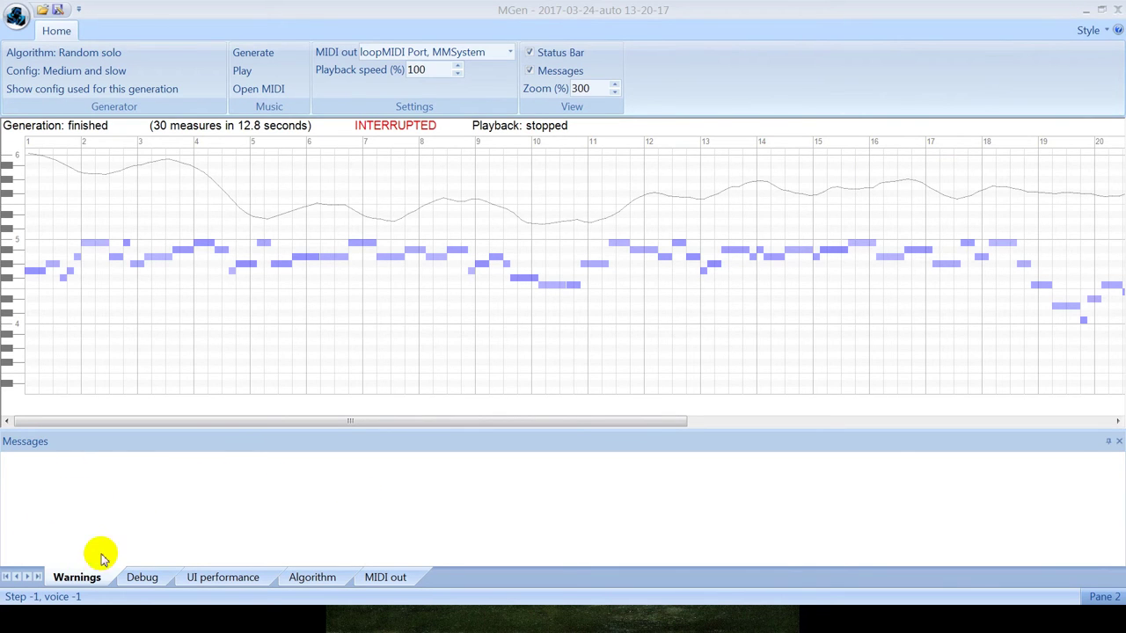
Review the Debug, UI performance and MIDI out logs in the Messages pane, and return to the Warnings log
click(141, 578)
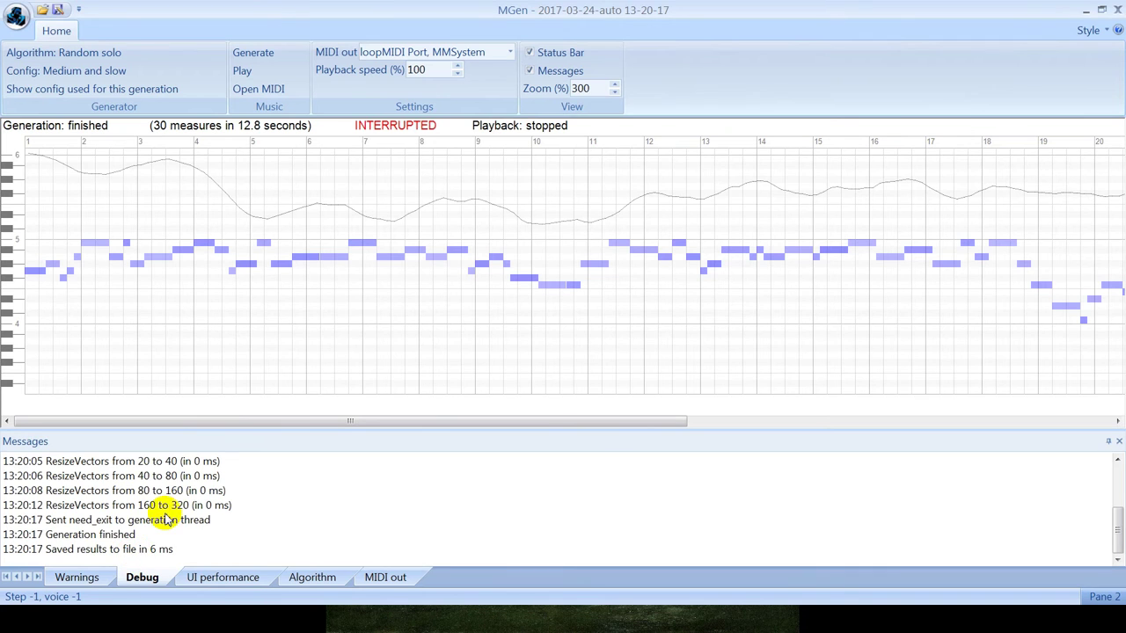
scroll(240, 545, up, 5)
click(221, 576)
click(385, 577)
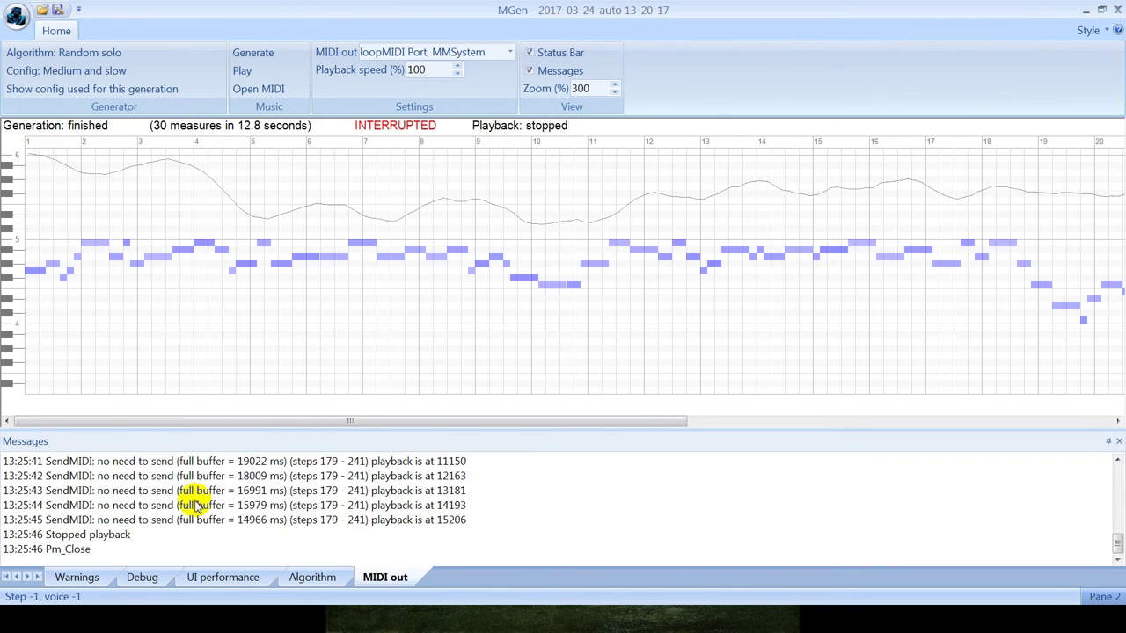
scroll(201, 506, up, 5)
scroll(189, 497, up, 3)
click(77, 578)
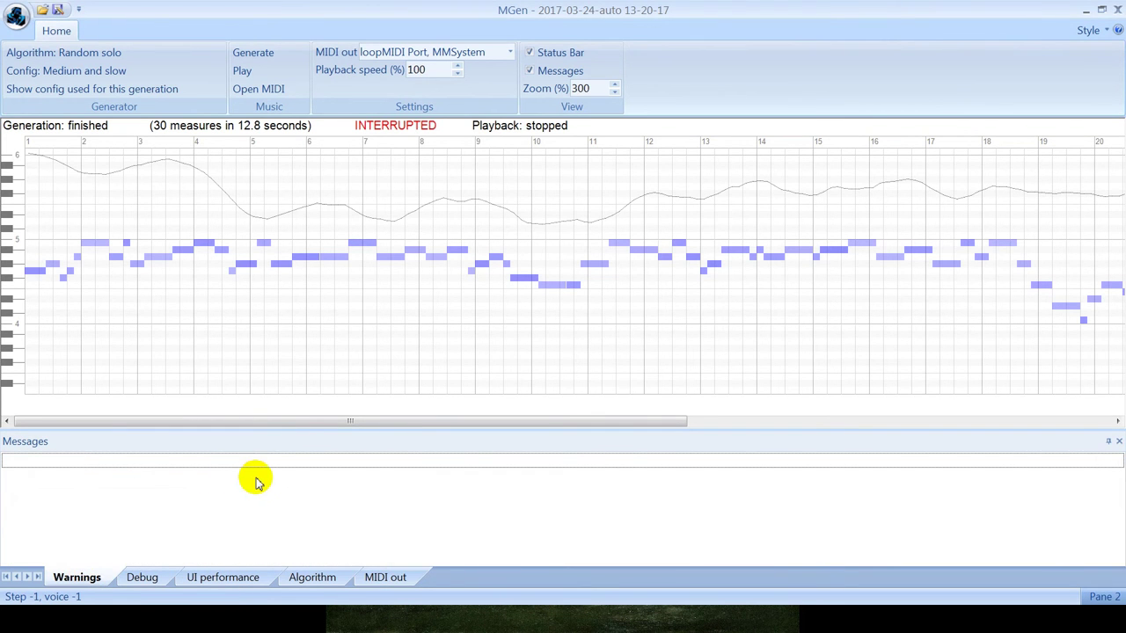
Choose the Cantus firmus Major full scan algorithm with the 9-7-0-All config, reviewing its parameters and rules before applying it
click(100, 72)
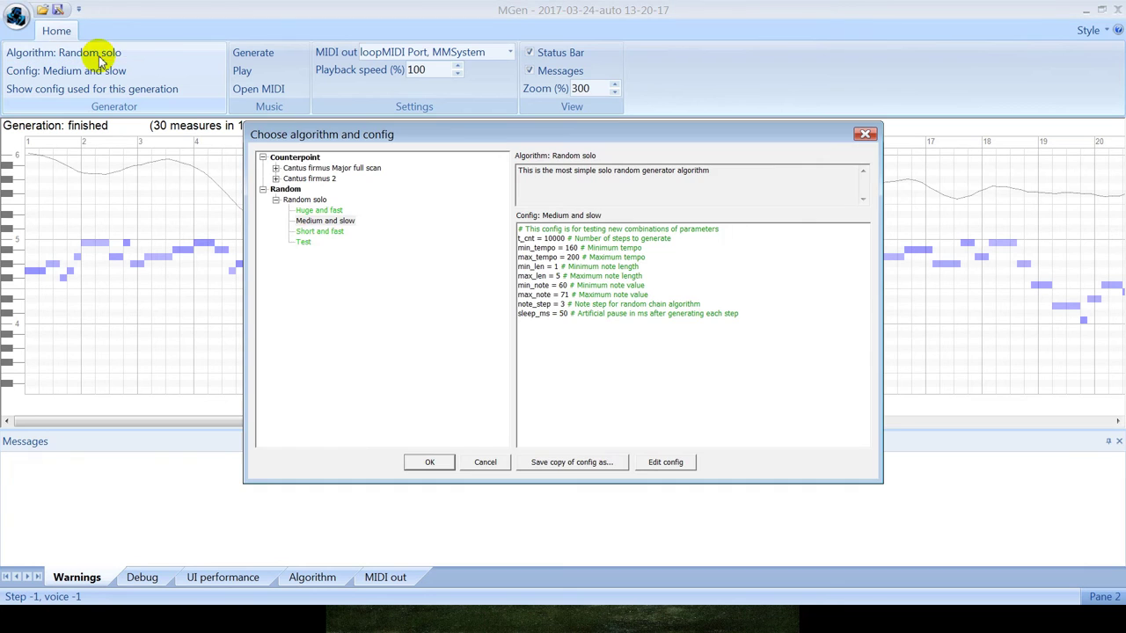
click(277, 168)
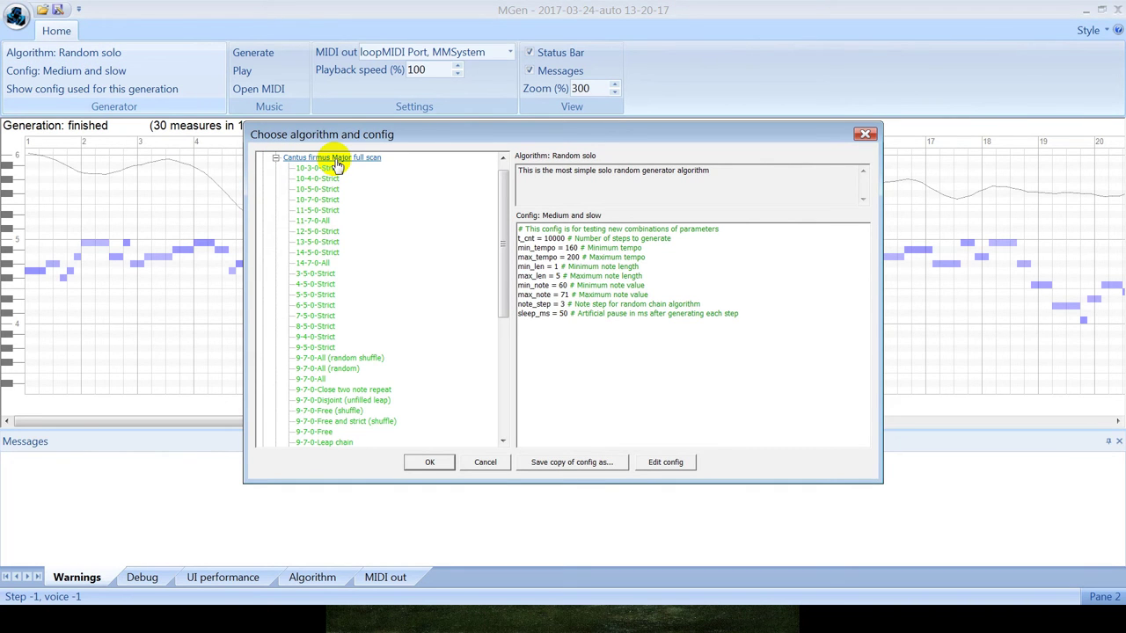
click(335, 159)
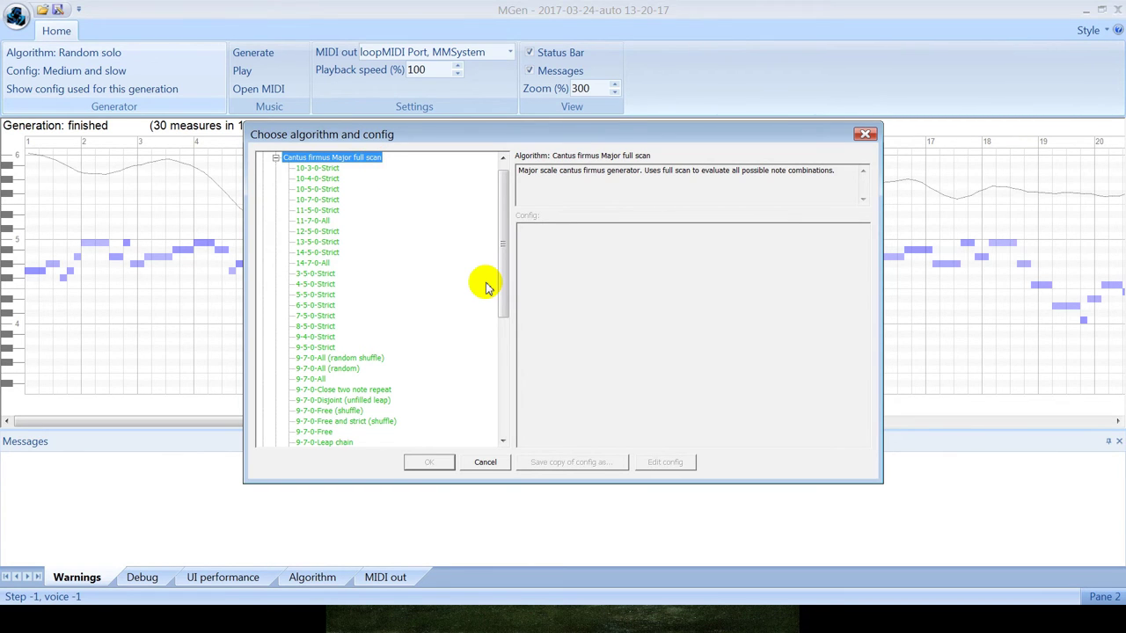
click(318, 381)
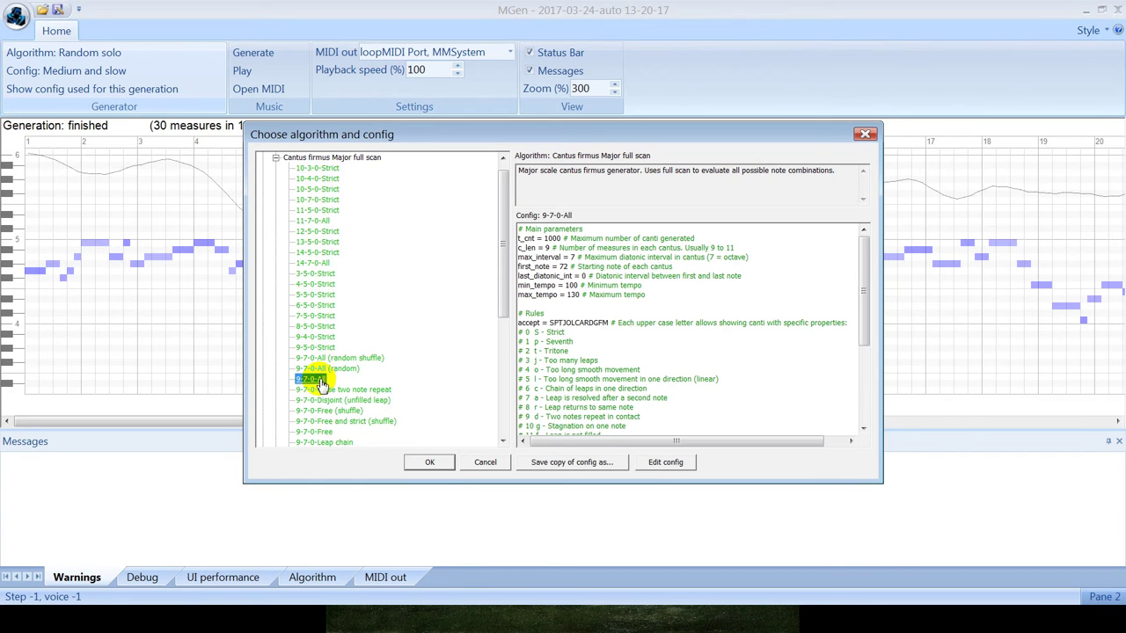
drag(861, 280, 864, 298)
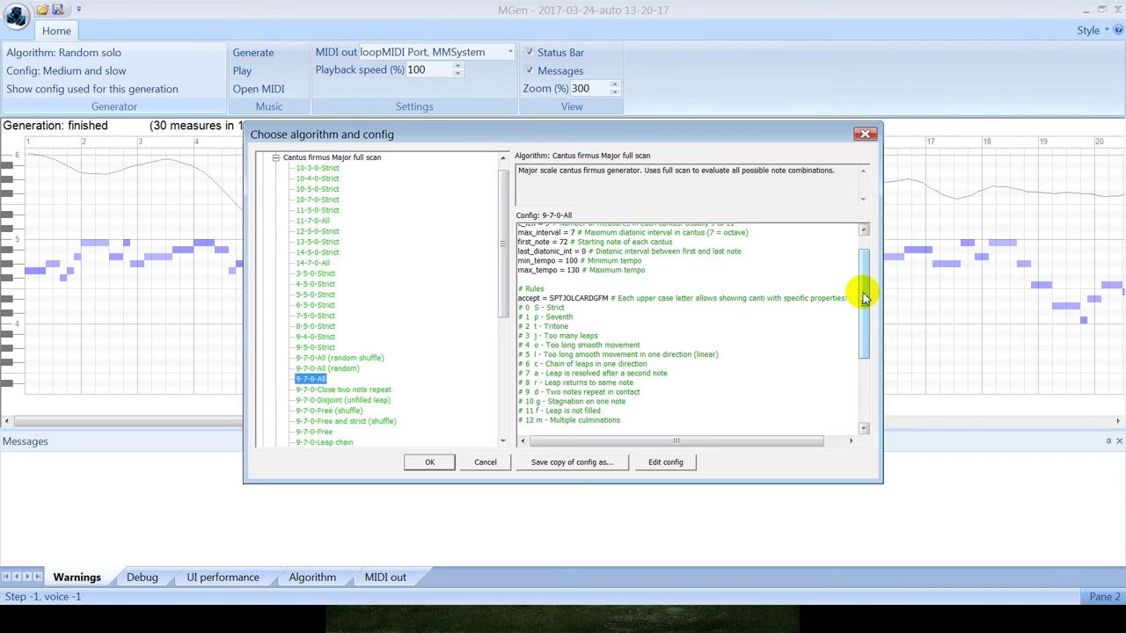
drag(863, 298, 862, 259)
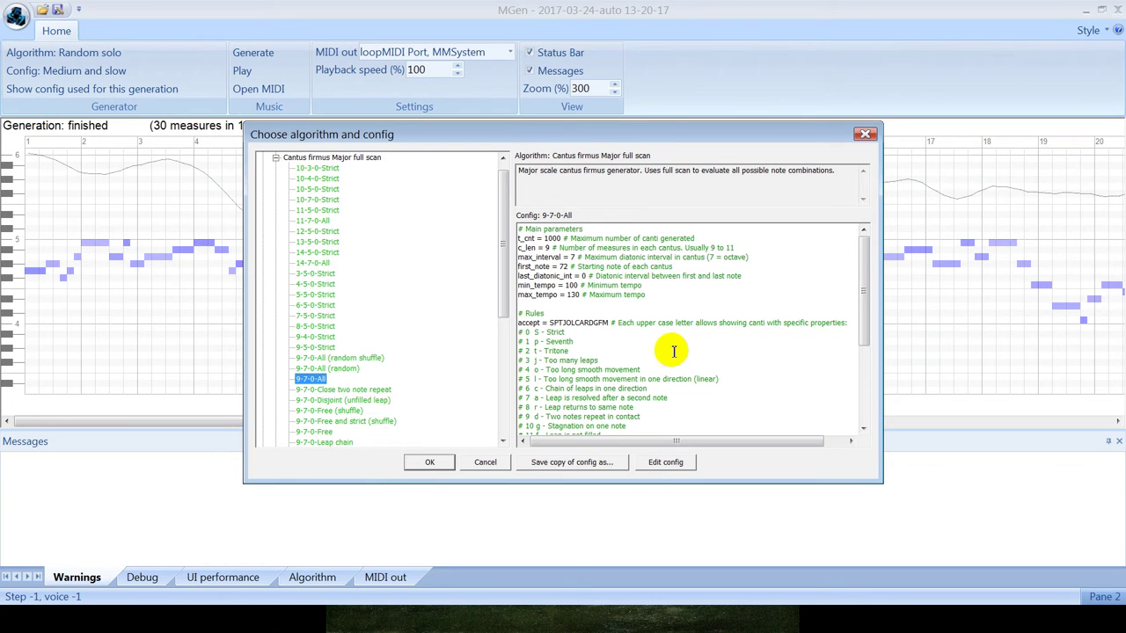
click(429, 462)
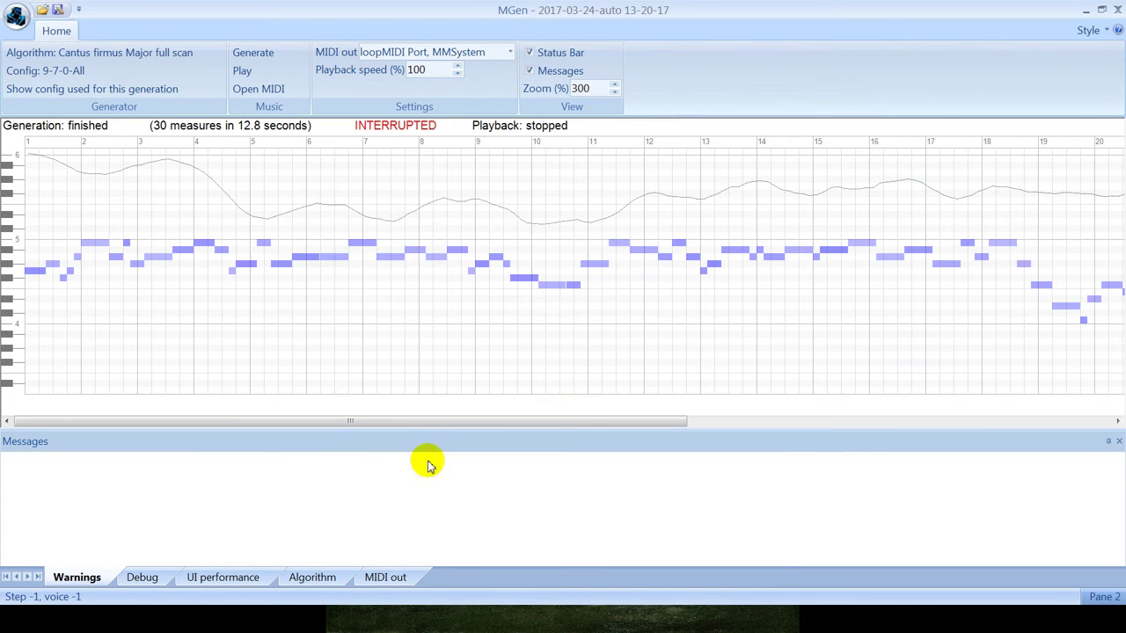
Generate music with the chosen cantus firmus config and open the details of the first note in measure 1
click(262, 54)
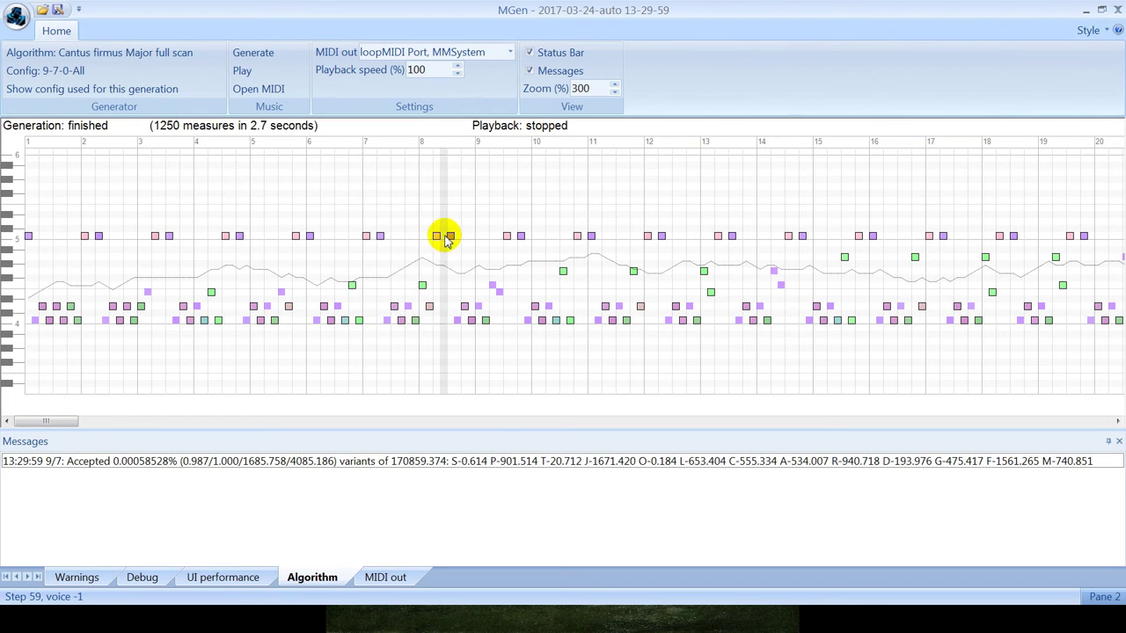
drag(71, 423, 88, 234)
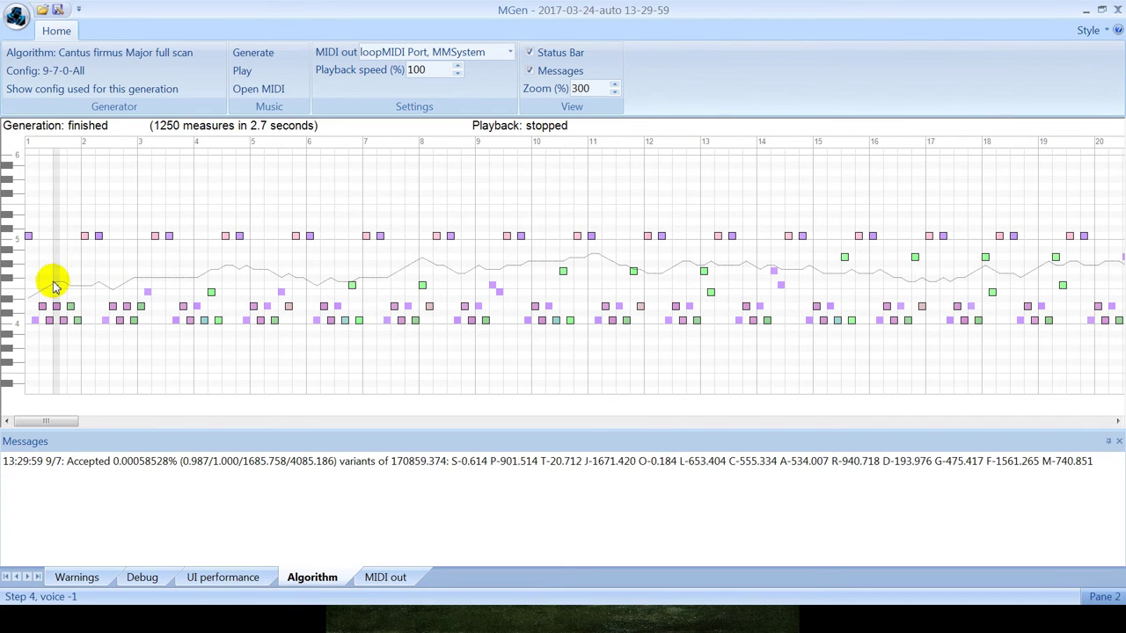
click(28, 236)
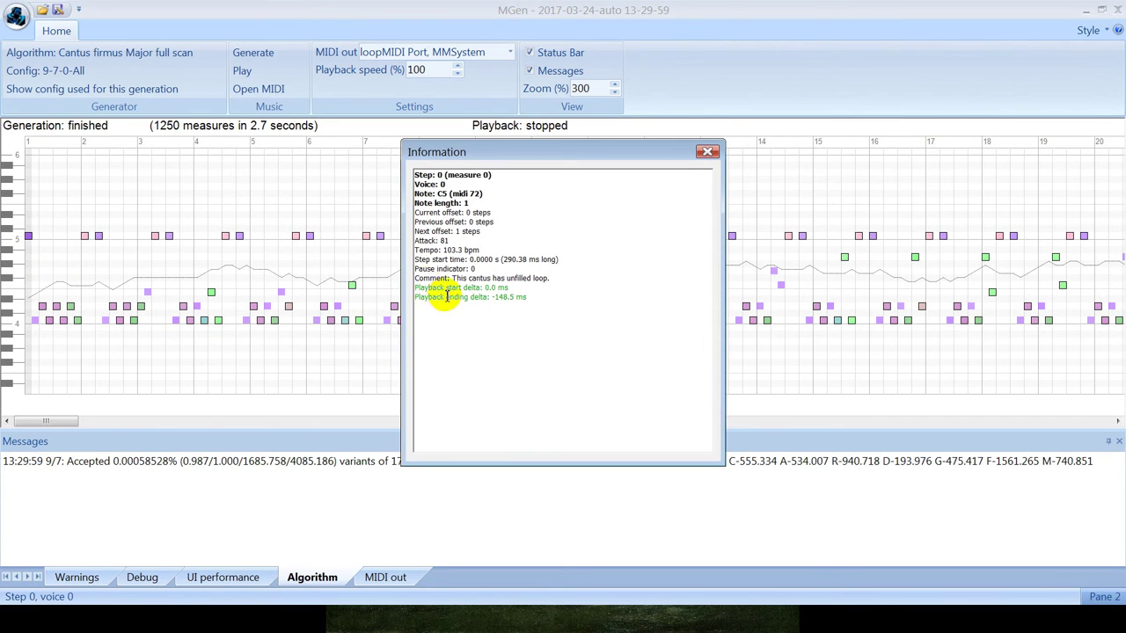